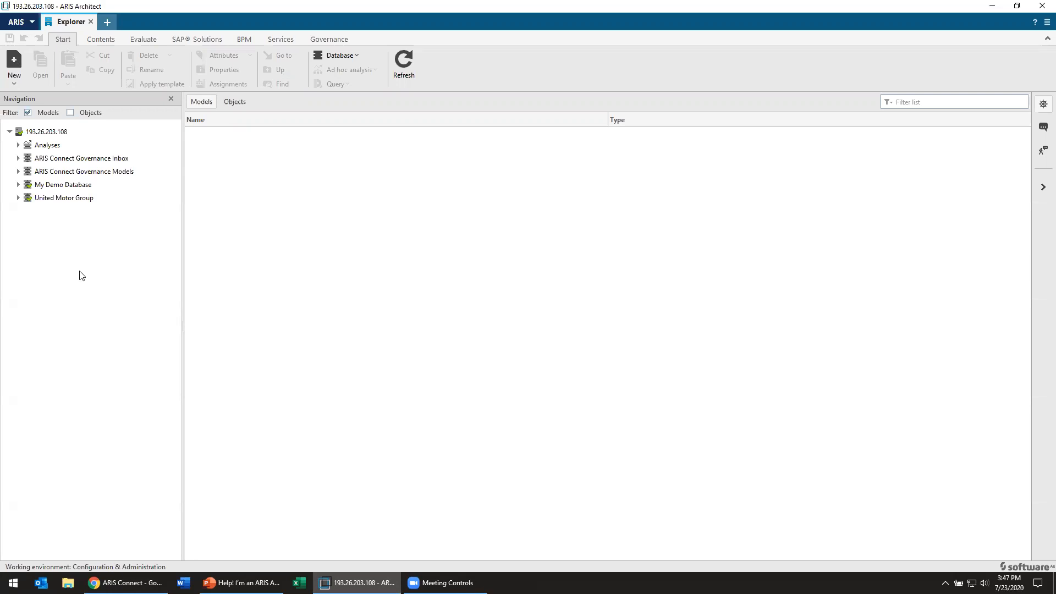
Expand the United Motor Group database through its main group, processes and process architecture to the core processes
click(18, 197)
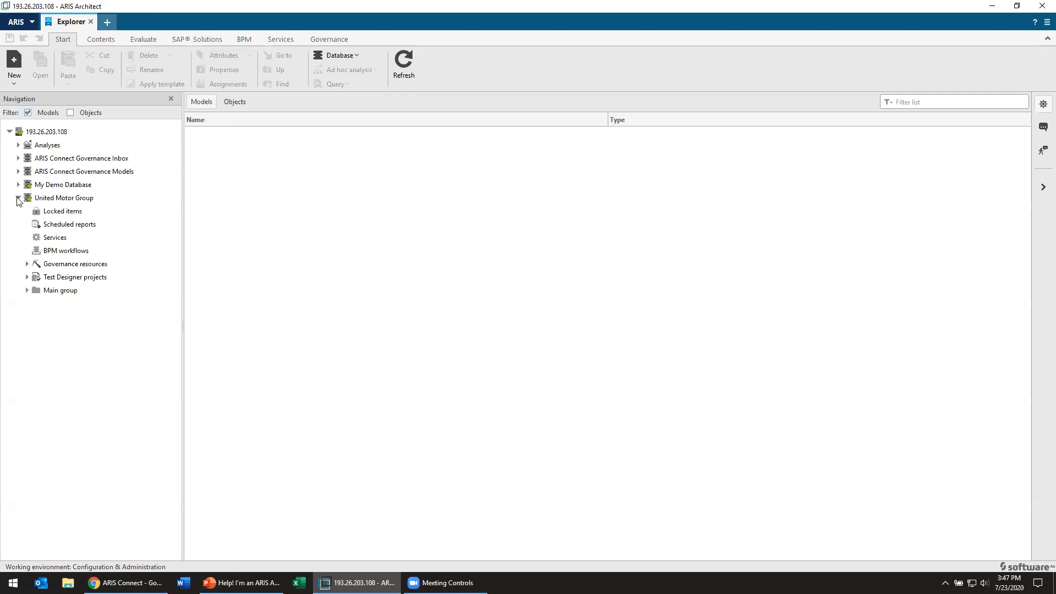
click(27, 290)
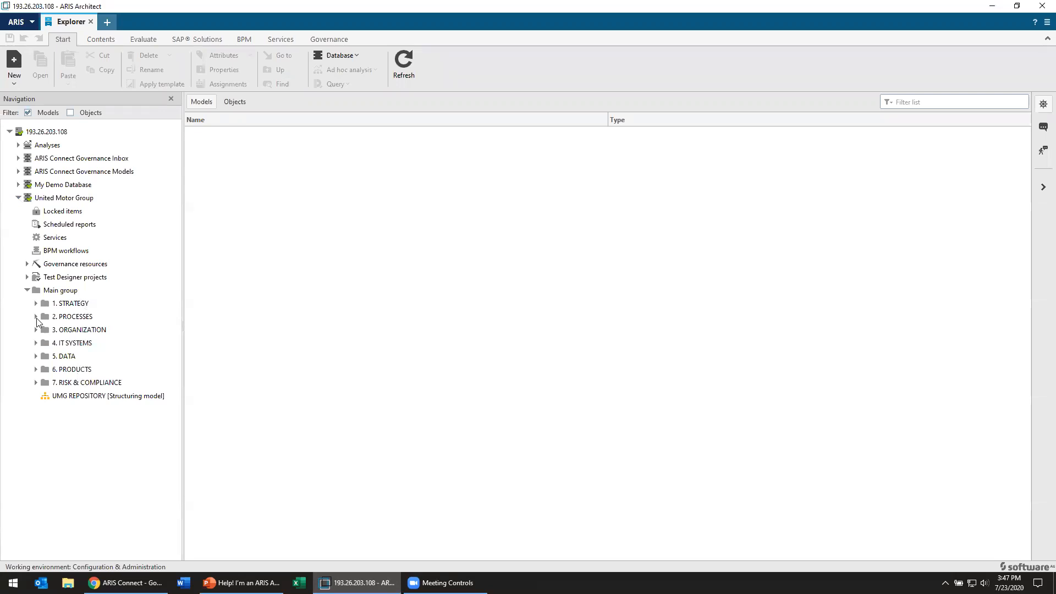
click(36, 316)
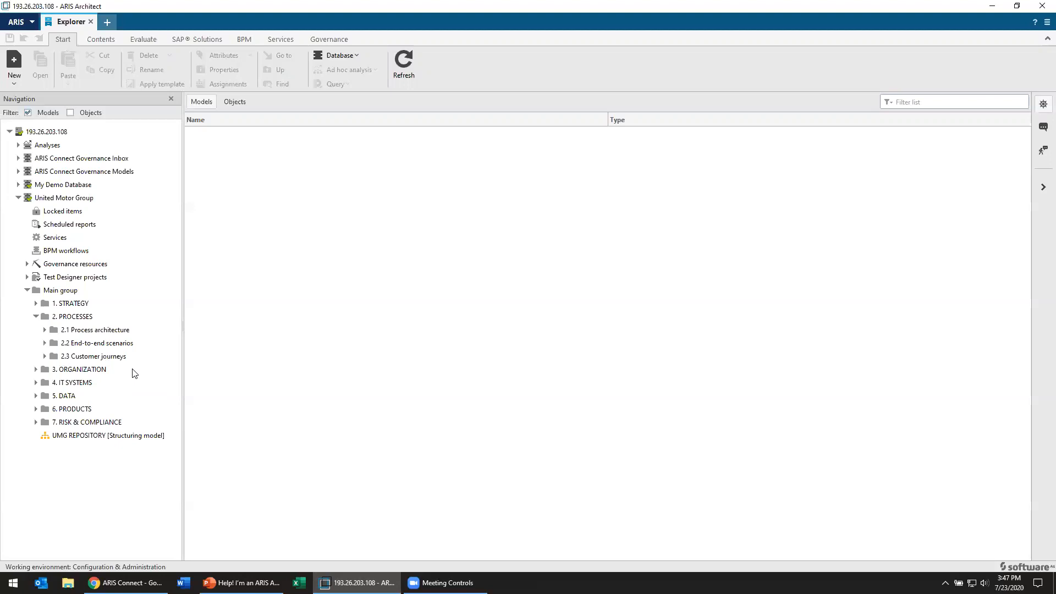
click(43, 328)
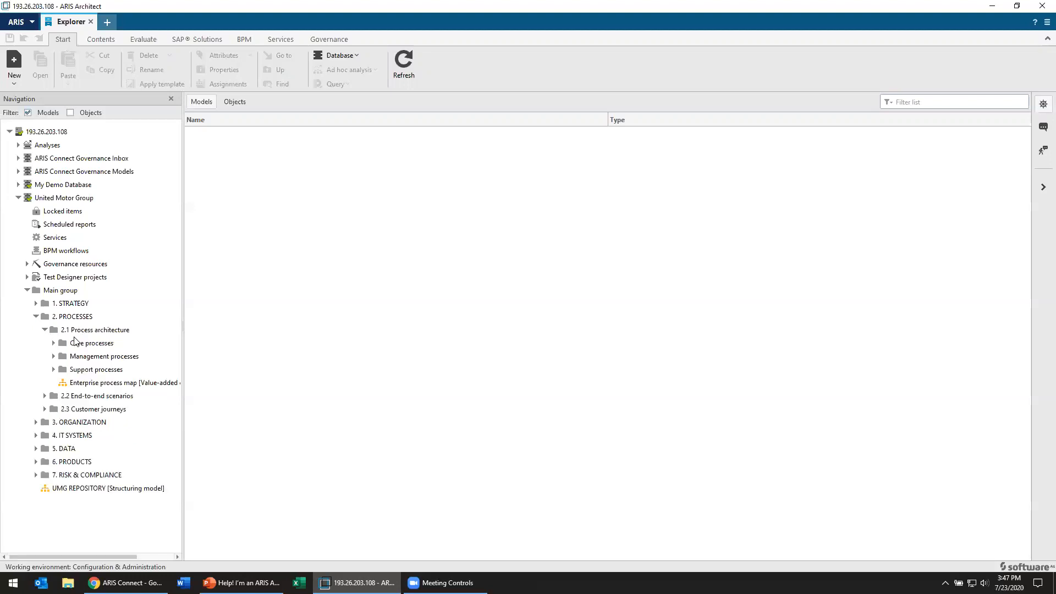
click(53, 343)
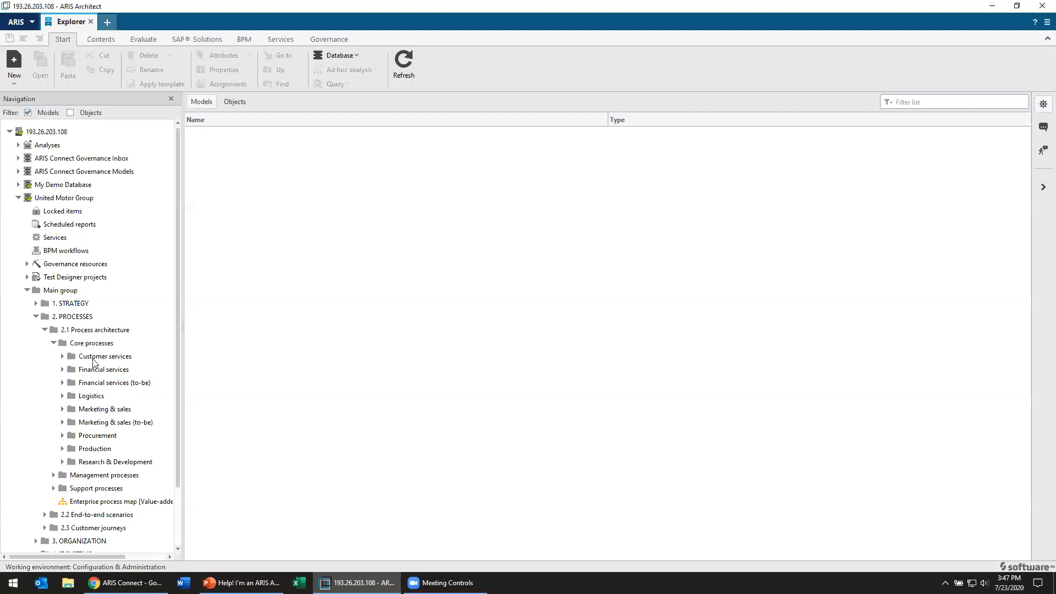
Review the objects and models stored in the Customer services group and collapse the United Motor Group database
click(94, 358)
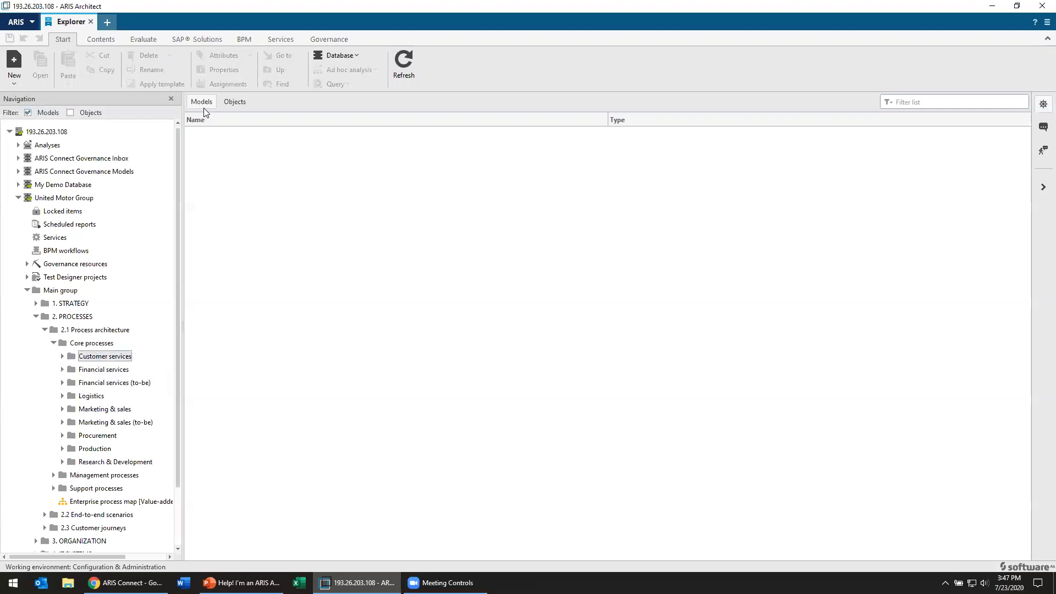
click(235, 105)
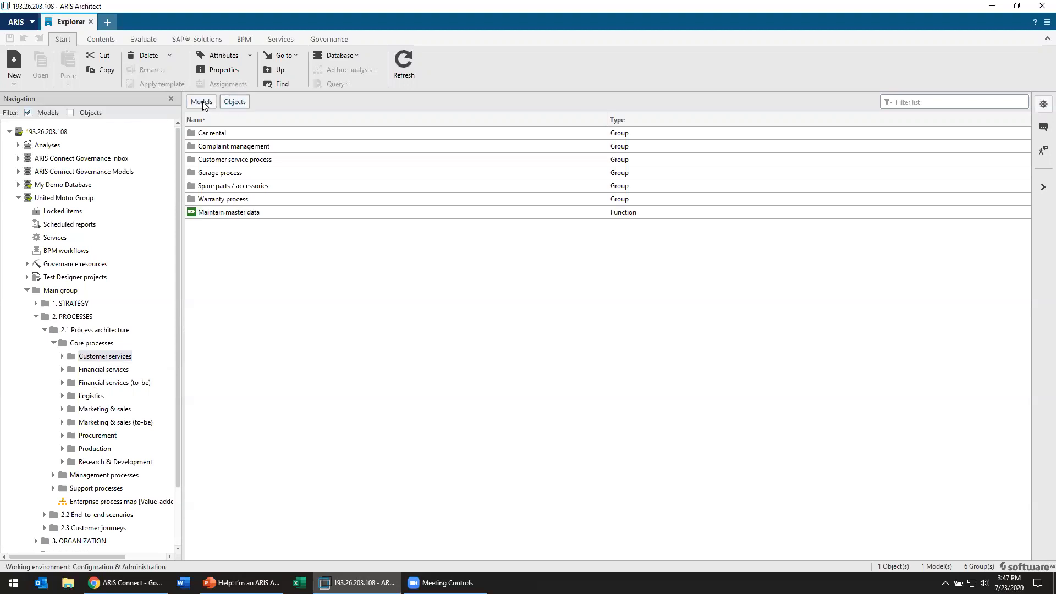
click(202, 105)
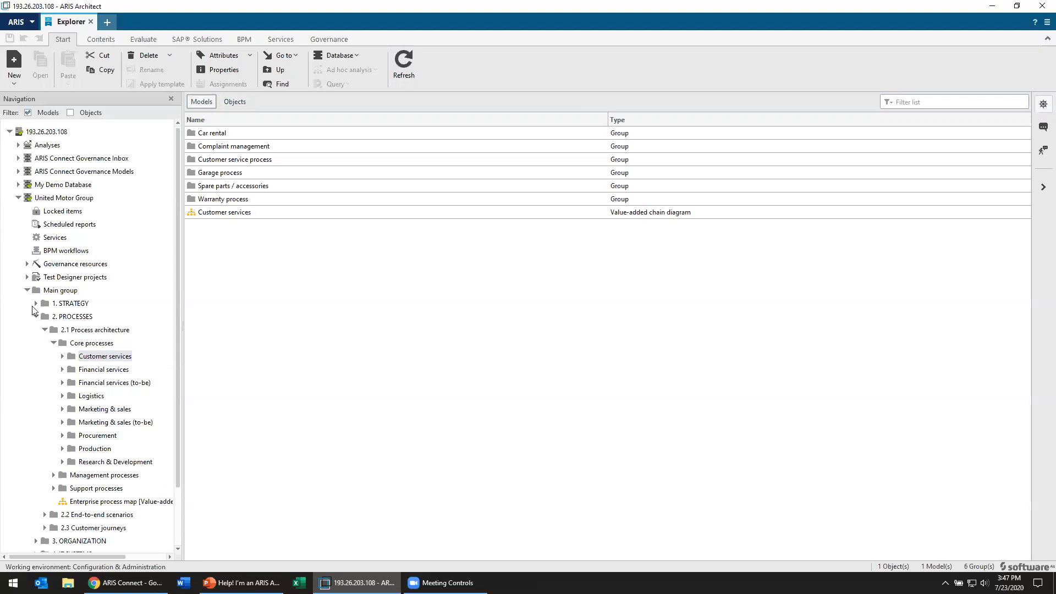
click(28, 290)
click(18, 198)
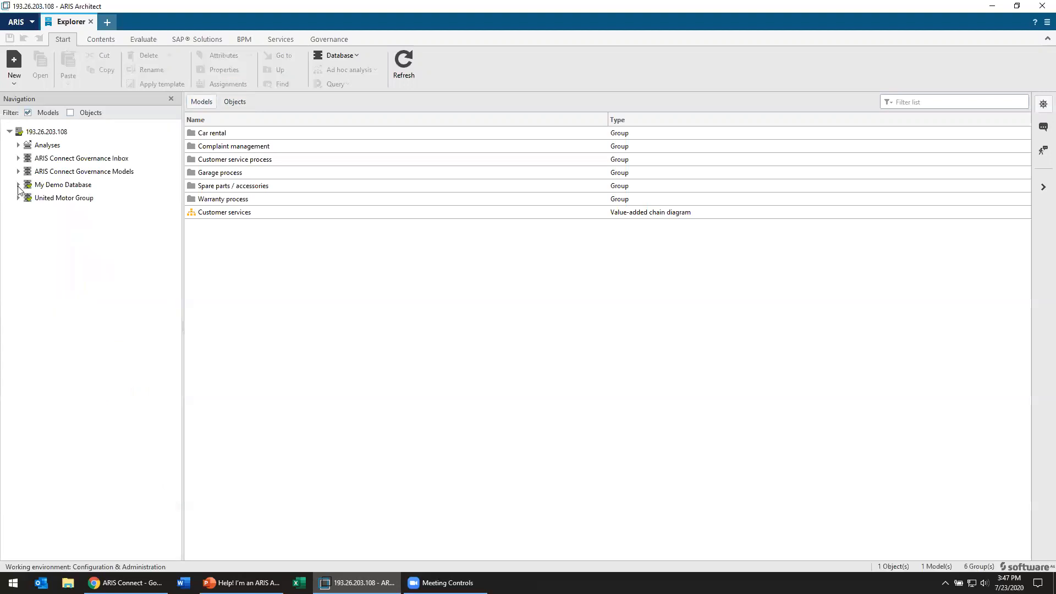
Create a group named "1. Library" in the main group of My Demo Database
click(18, 185)
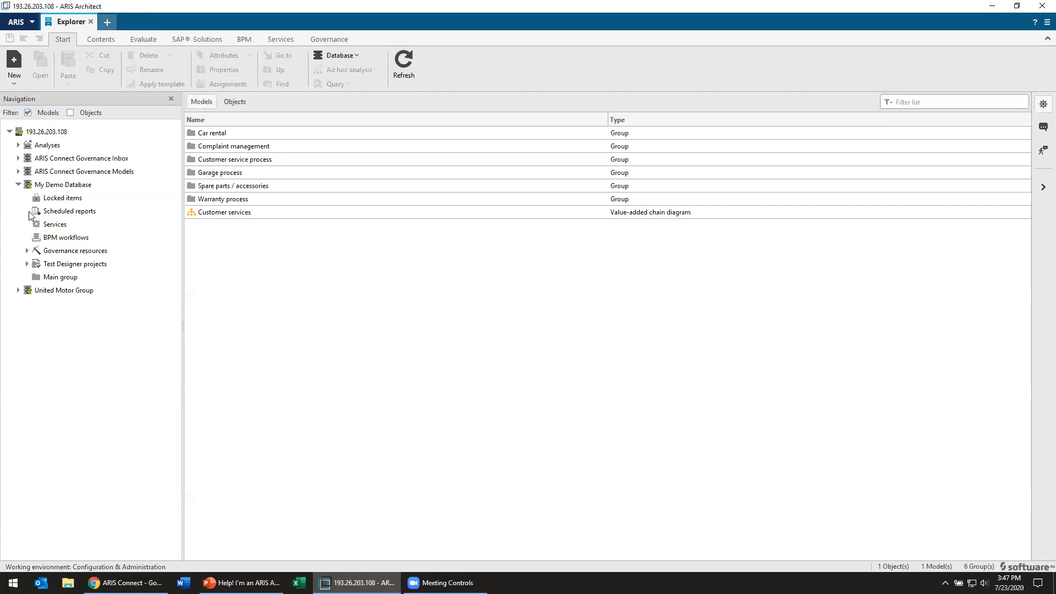
right_click(38, 278)
mouse_move(60, 290)
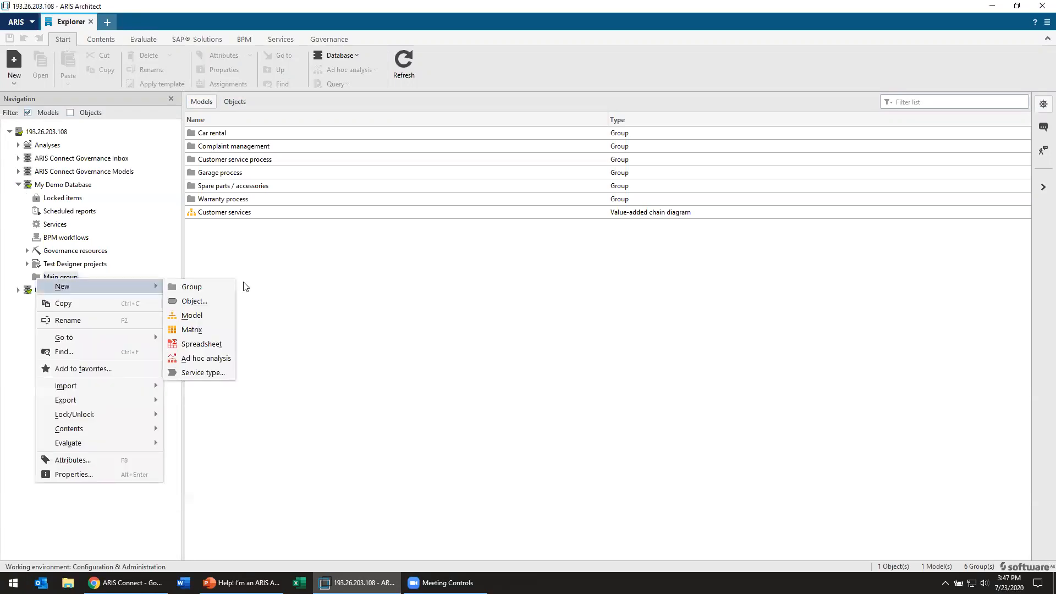
click(229, 286)
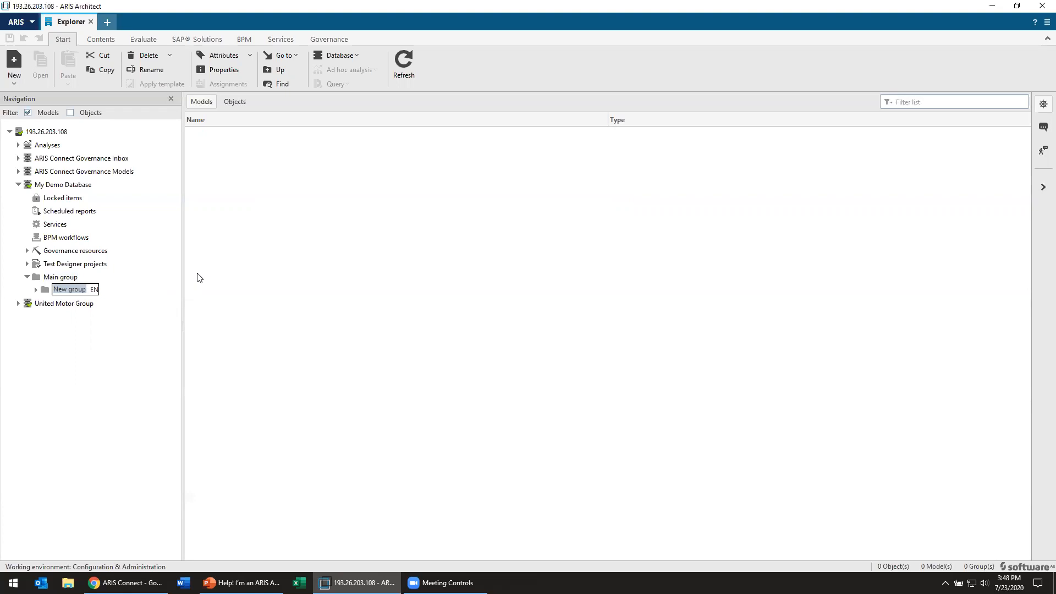
text(1. Library)
key(Return)
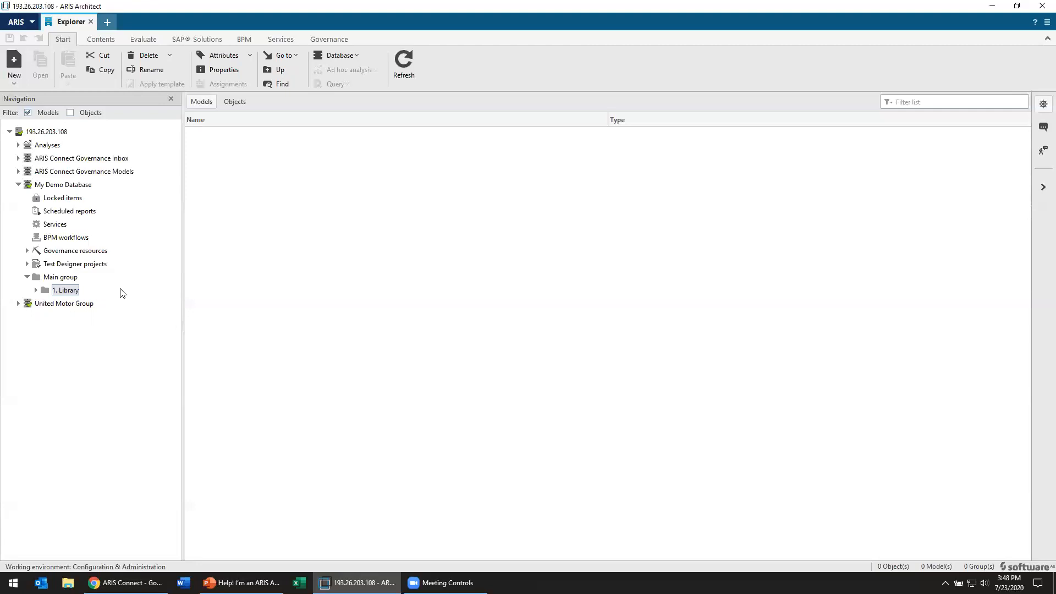
Add a subgroup named "1.1 Organization" to the 1. Library group
right_click(73, 294)
mouse_move(190, 302)
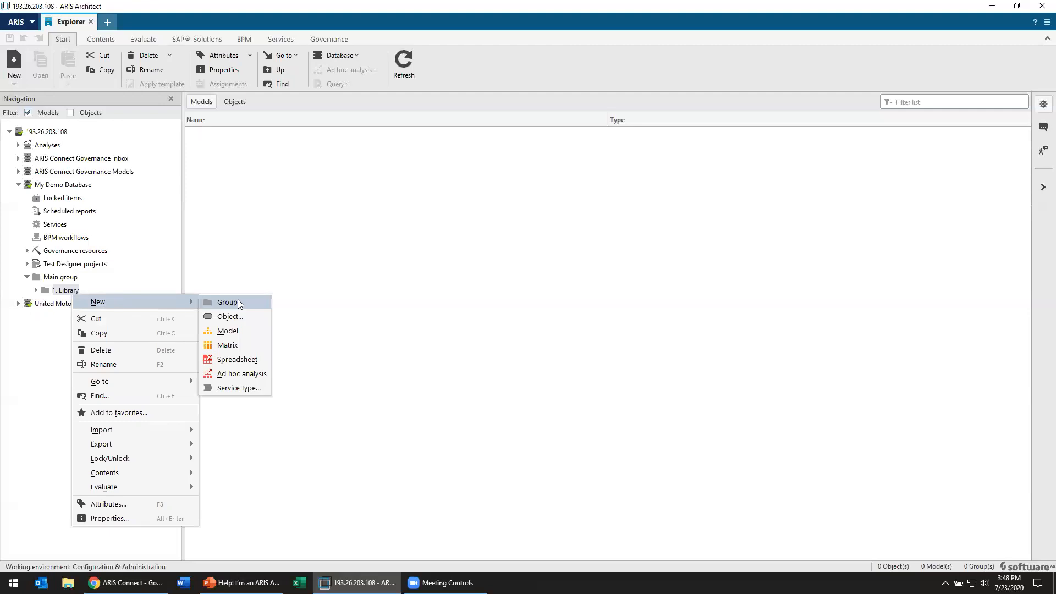
click(227, 302)
text(1.1 Organz)
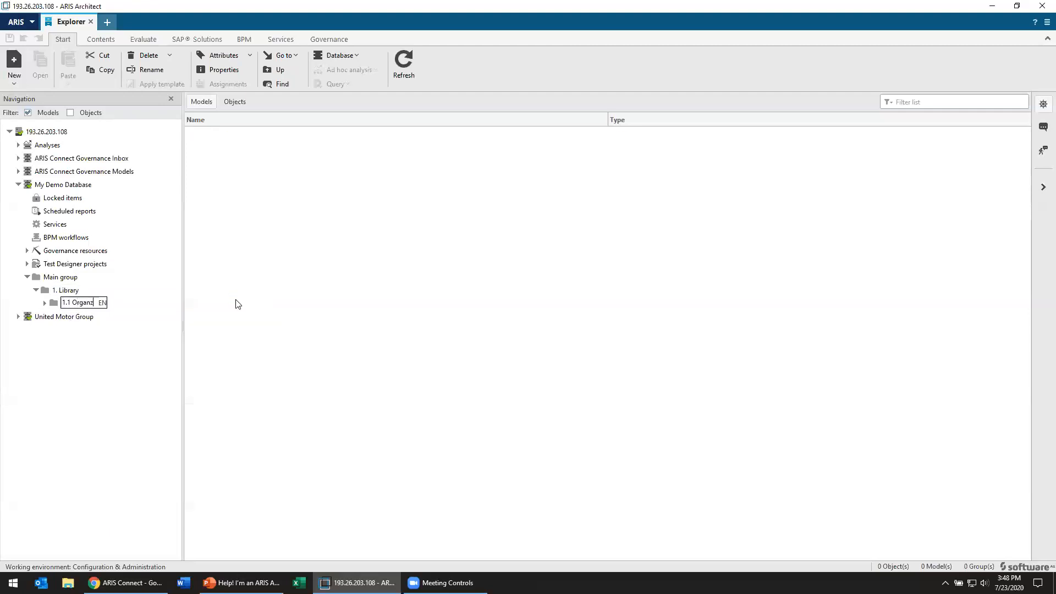
key(BackSpace)
text(ization)
key(Return)
Add a subgroup named "1.2 Applications" to the 1. Library group
right_click(76, 291)
mouse_move(112, 297)
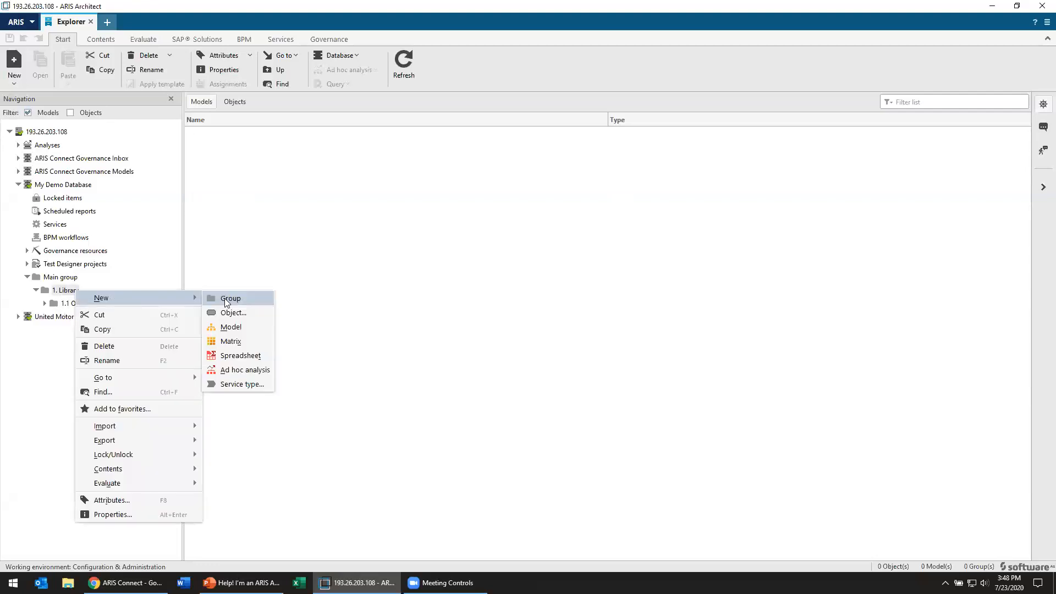
click(226, 298)
text(1.2 Applications)
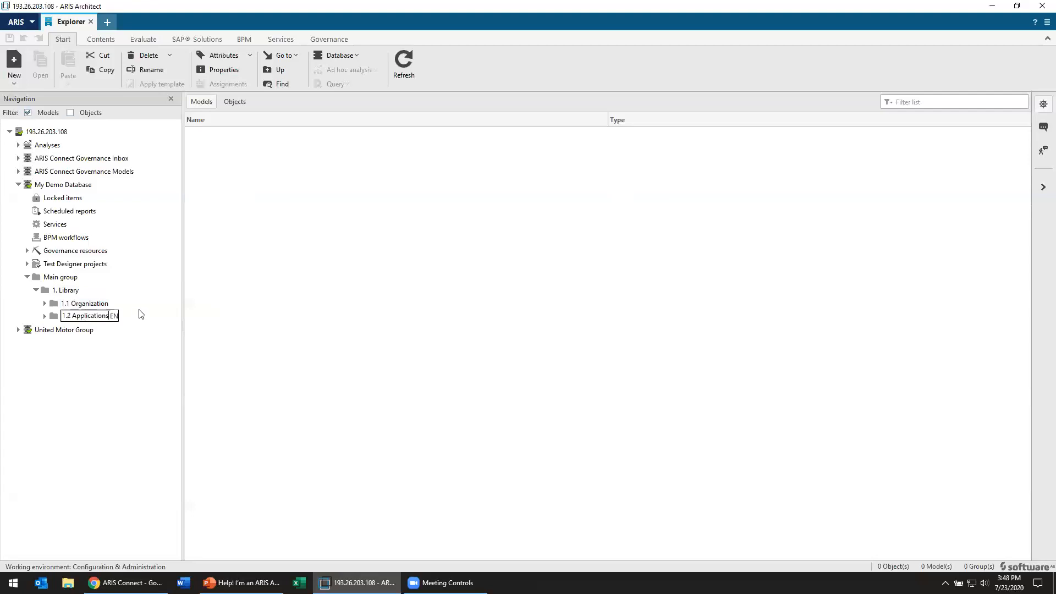
Add a subgroup named "1.3 Data" to the 1. Library group
right_click(53, 291)
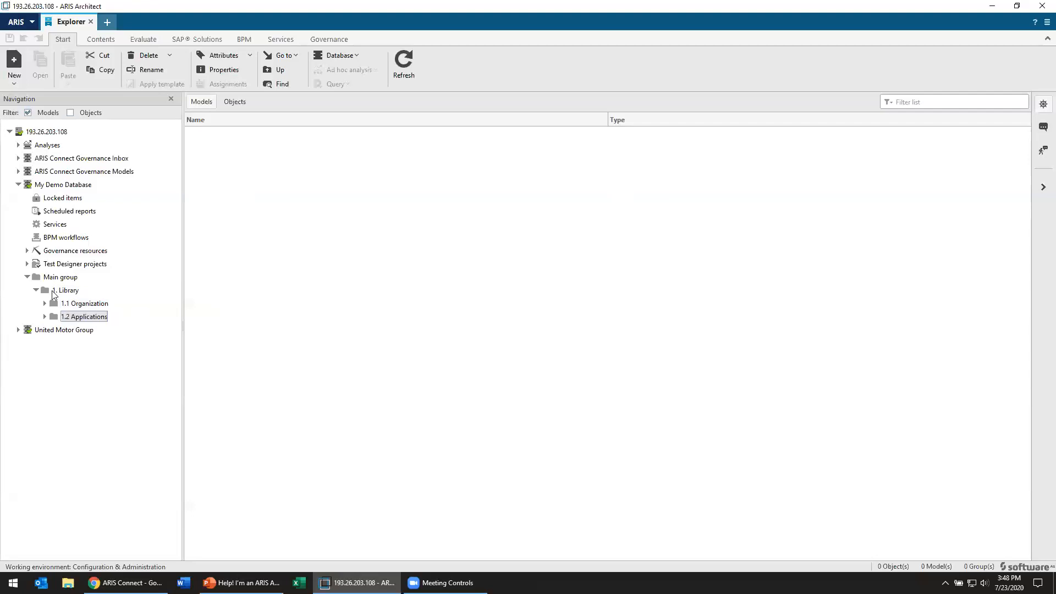
mouse_move(102, 298)
click(204, 300)
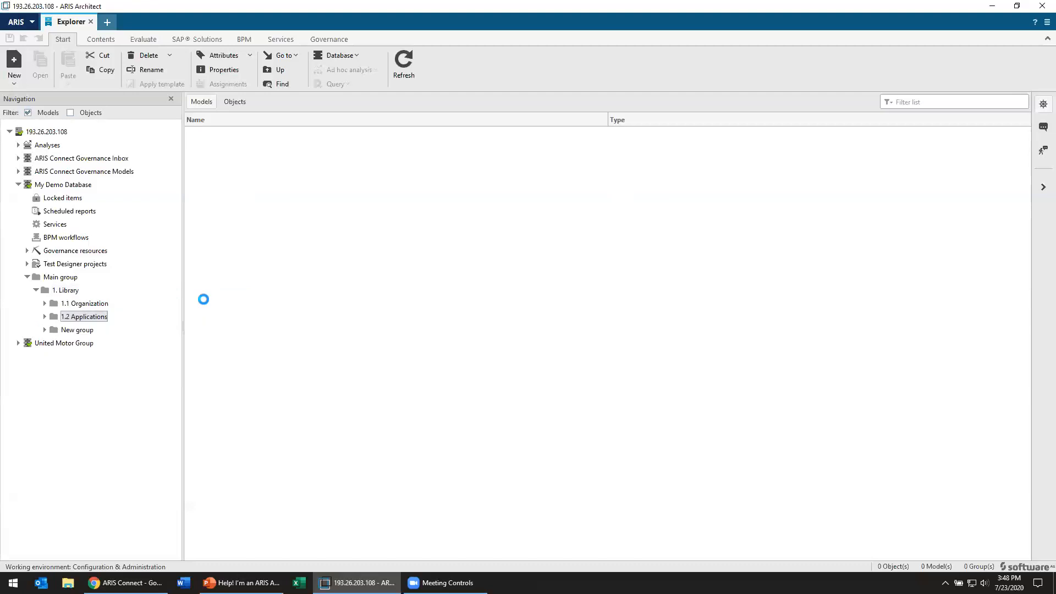
text(1.1)
text( Data)
key(Return)
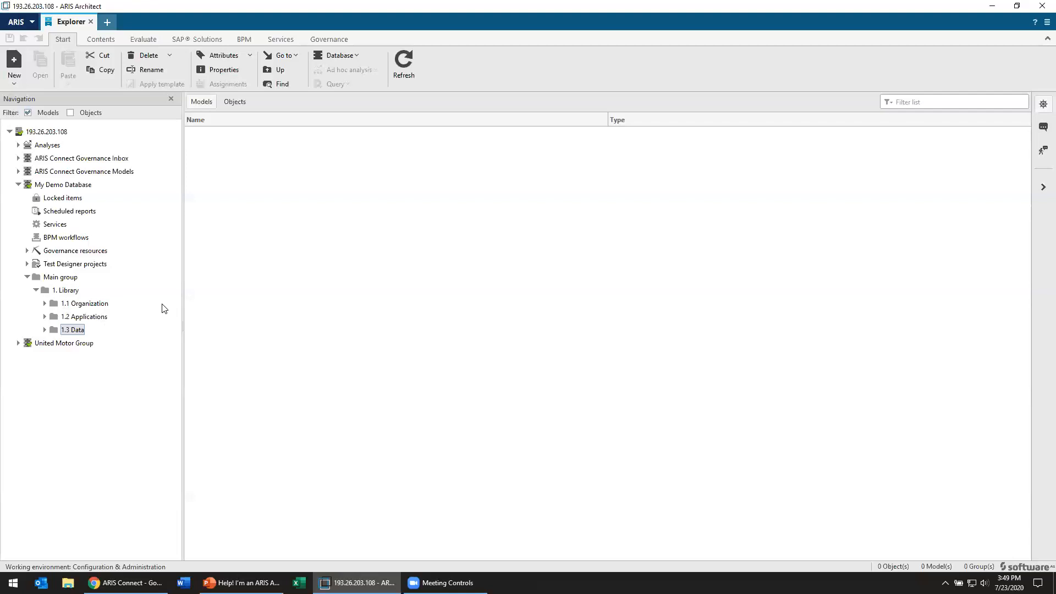
Create a group named "2. Processes" directly under the main group of My Demo Database
right_click(72, 281)
mouse_move(165, 287)
click(224, 287)
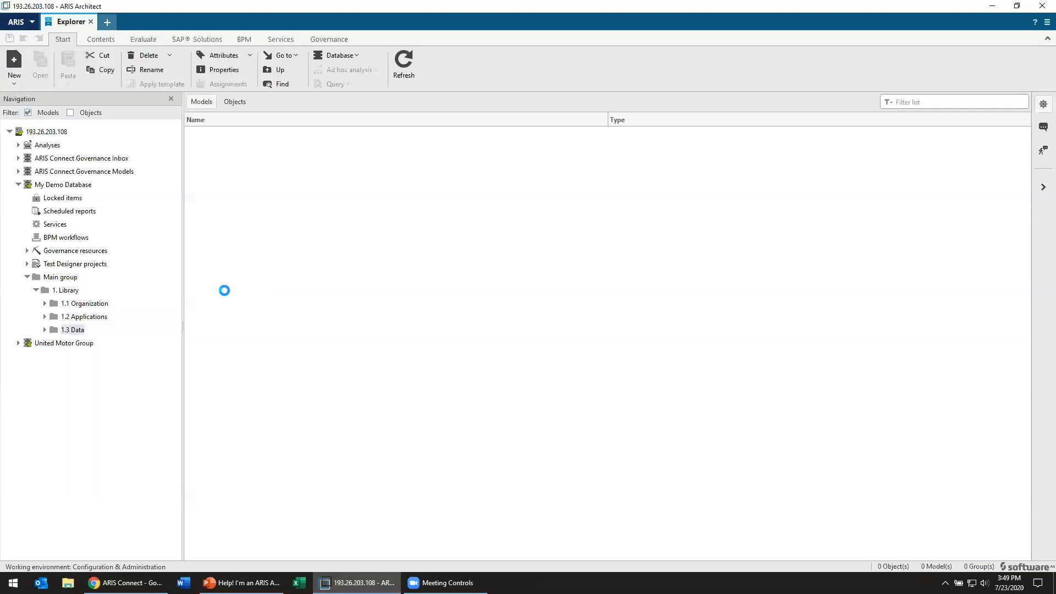
text(2. Processes)
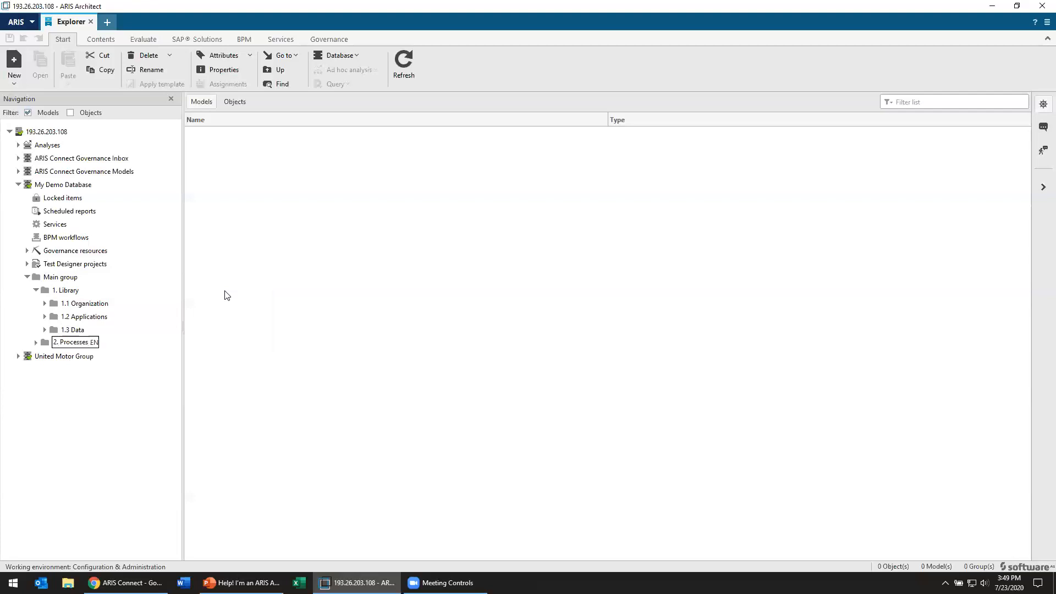
key(Return)
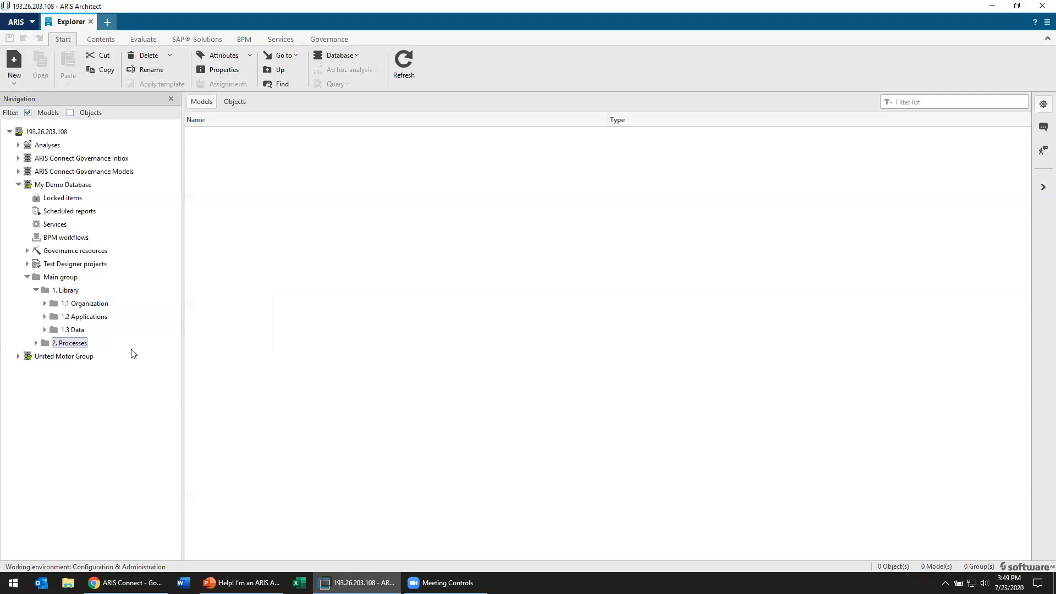
Add a subgroup named "2.1 Business Domain 1" to the 2. Processes group
right_click(85, 343)
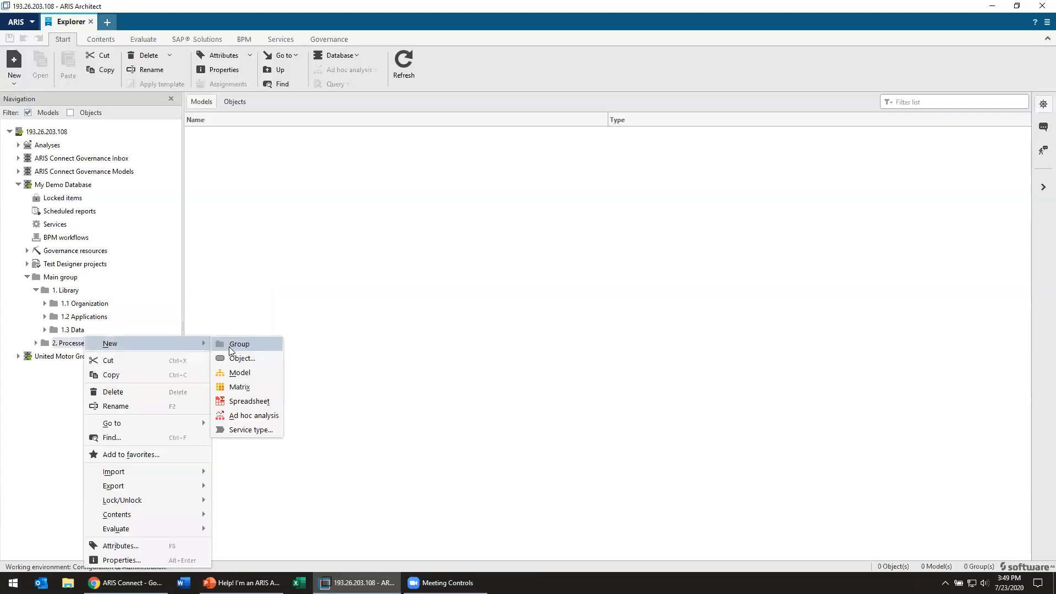
click(231, 347)
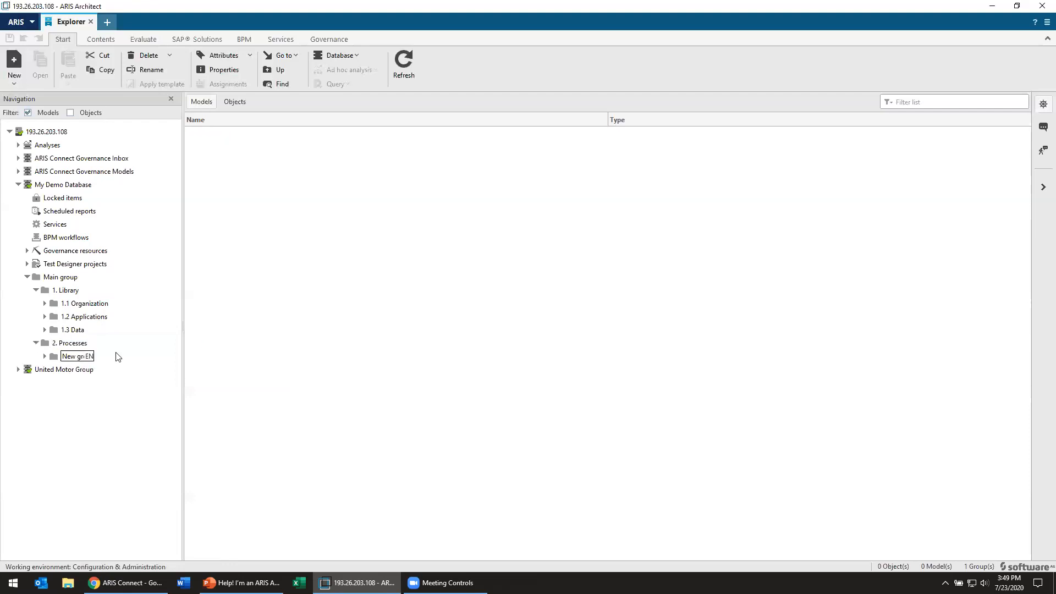
text(2.1)
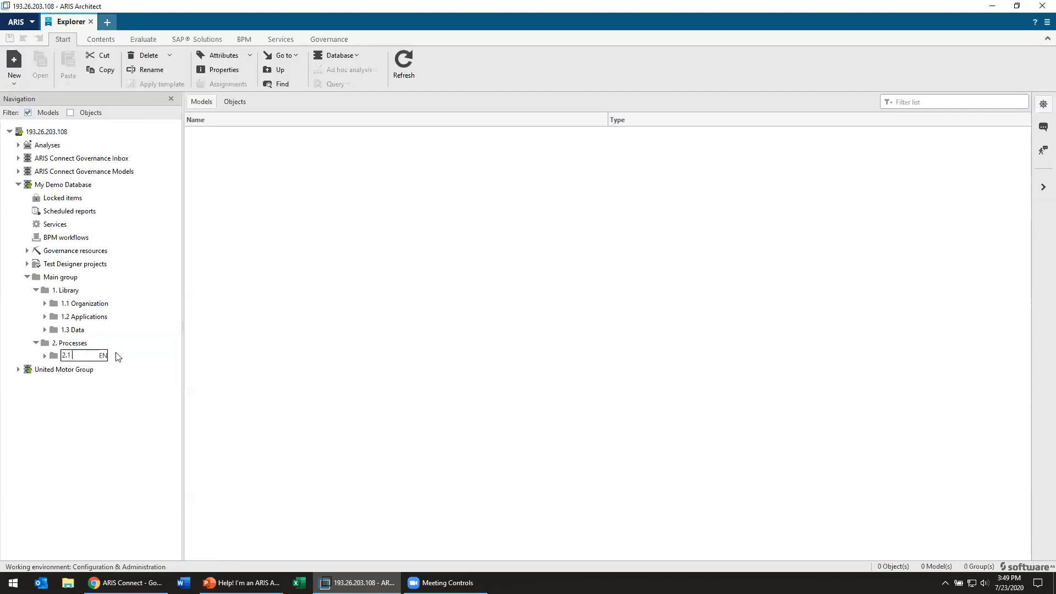
text( Business Domain 1)
key(Return)
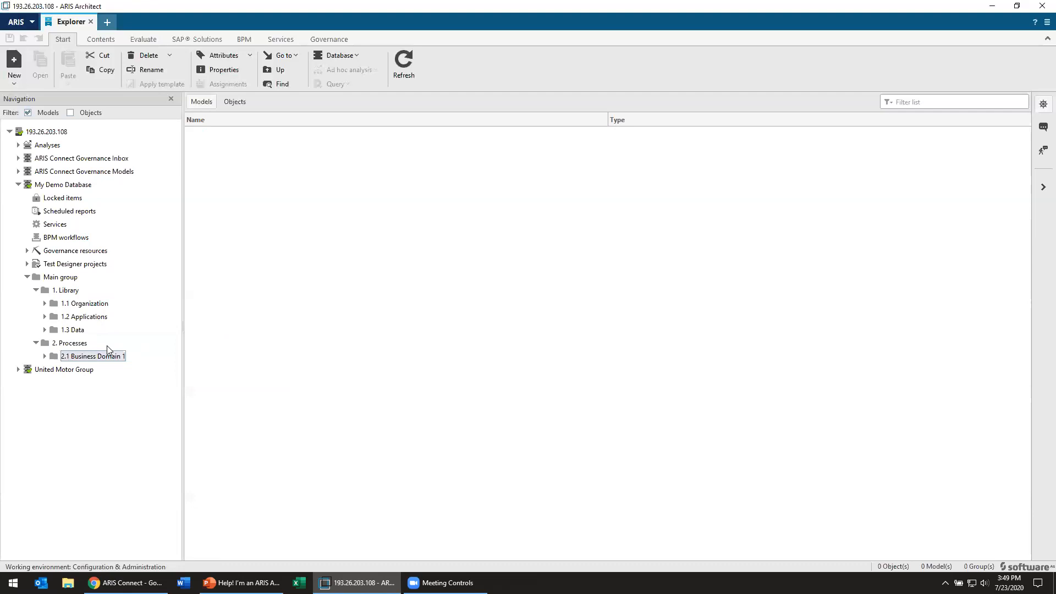
Add a subgroup named "2.2 Business Domain 2" to the 2. Processes group
right_click(74, 343)
mouse_move(187, 343)
click(251, 343)
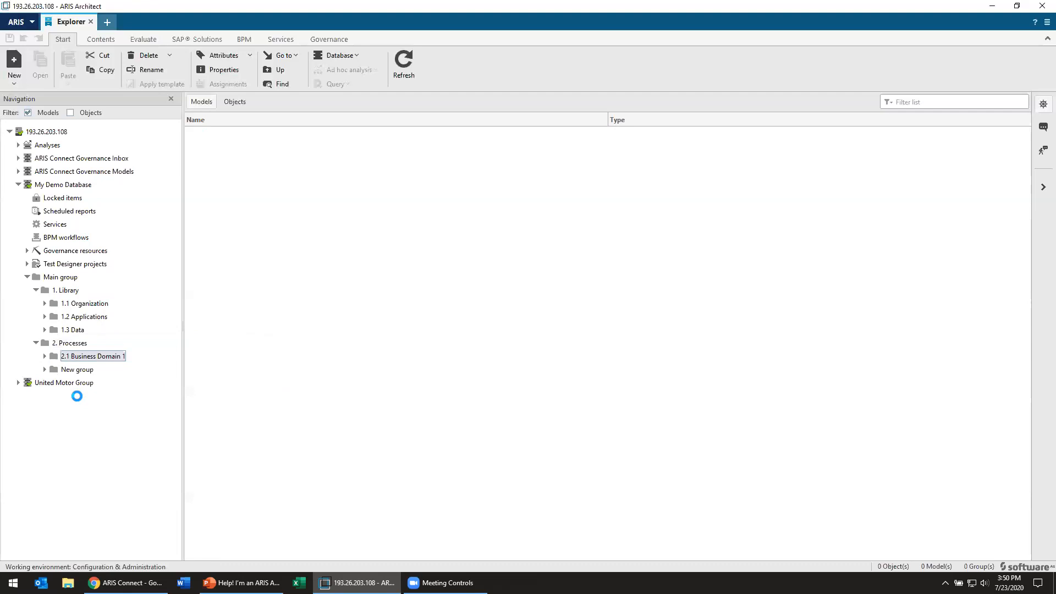
text(2.2)
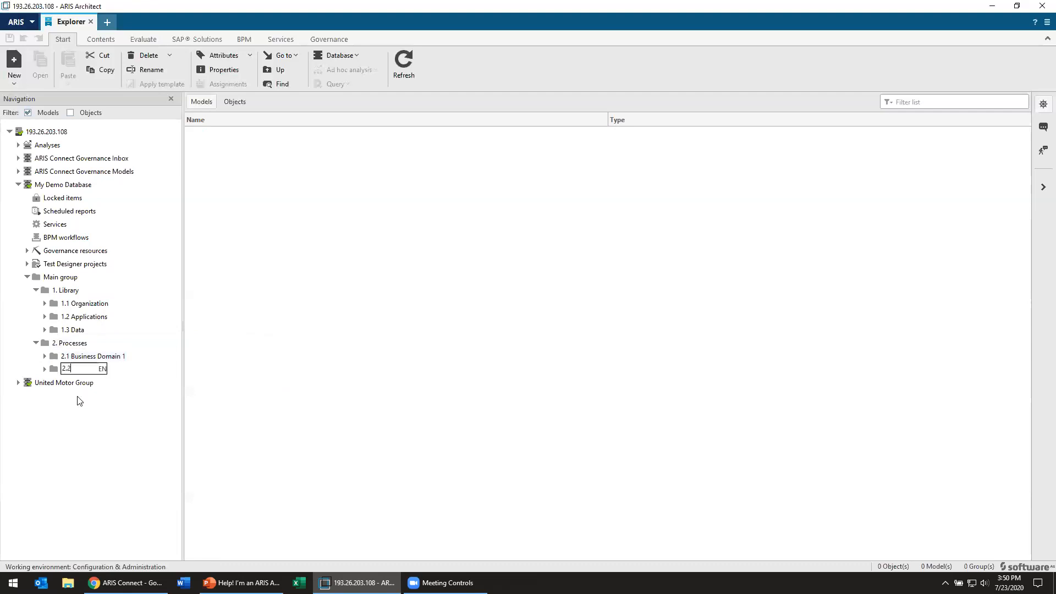
text( Business Domain 2)
key(Return)
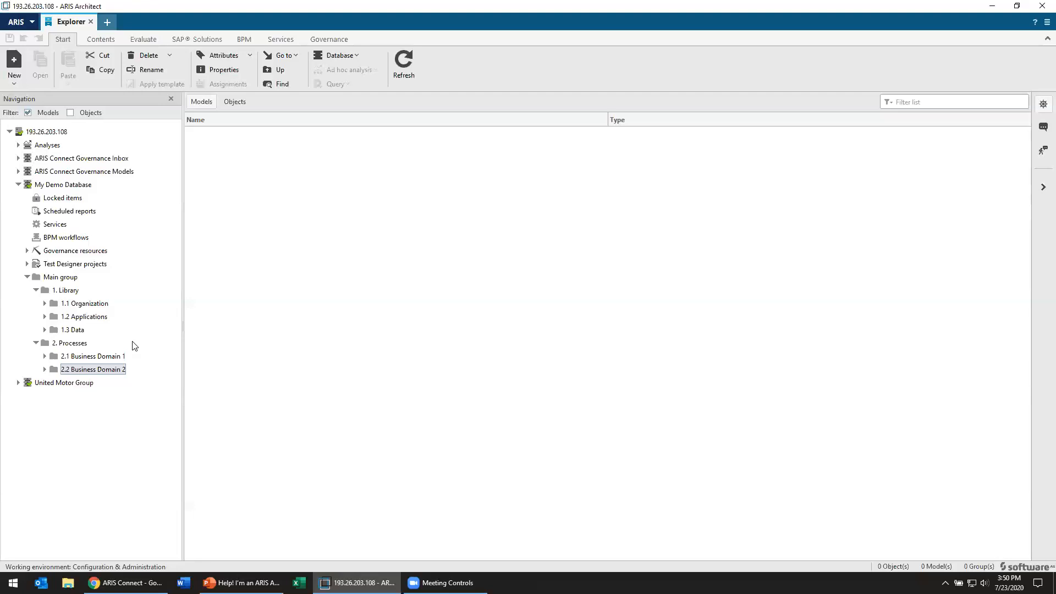
Add a subgroup named "2.3 Work Team 1" to the 2. Processes group
right_click(90, 345)
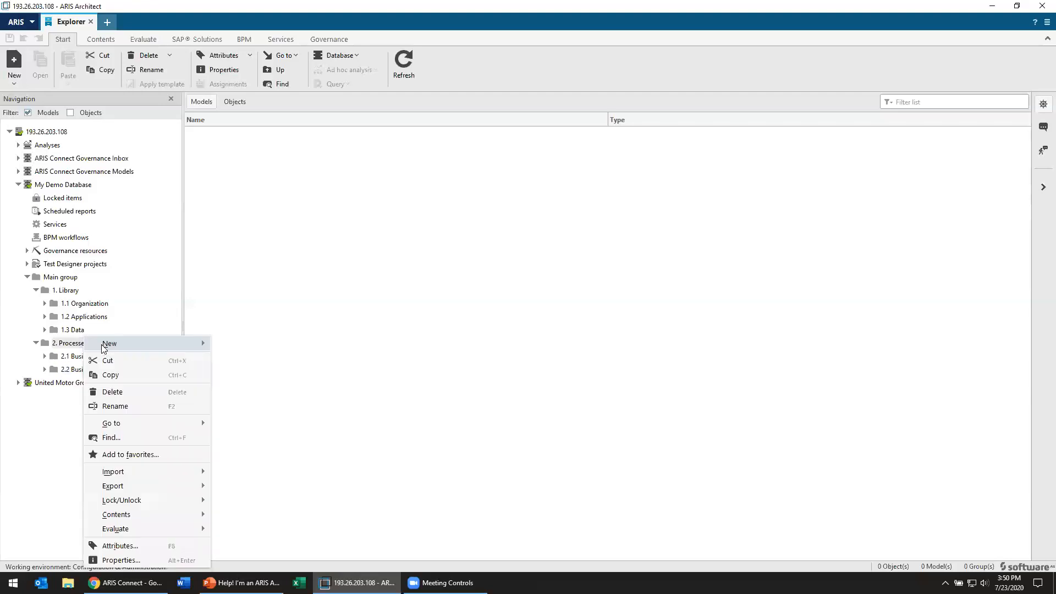
mouse_move(201, 343)
click(245, 345)
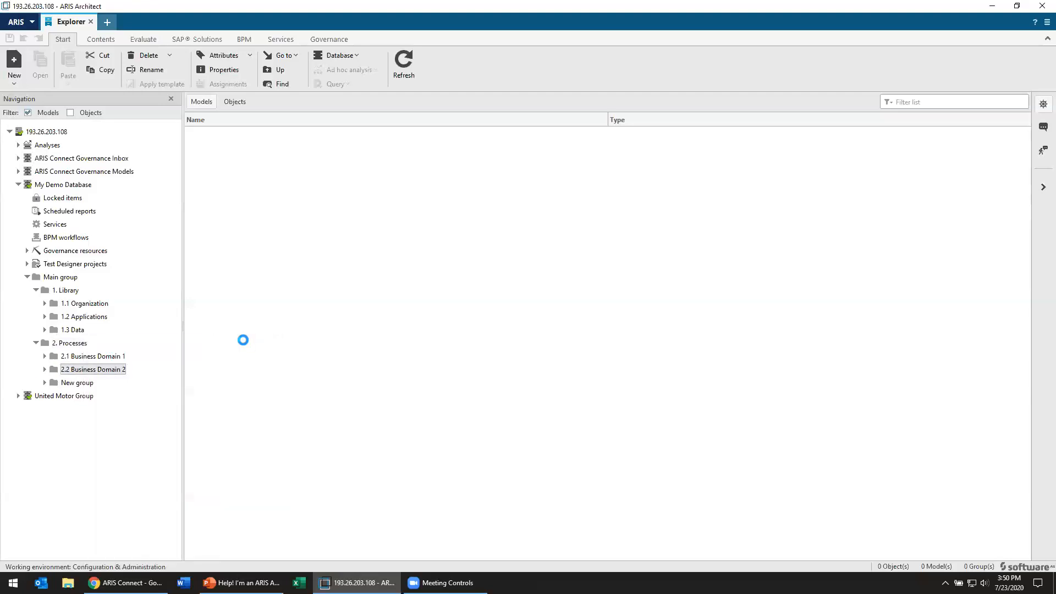
text(2.3 Work Team 1)
key(Return)
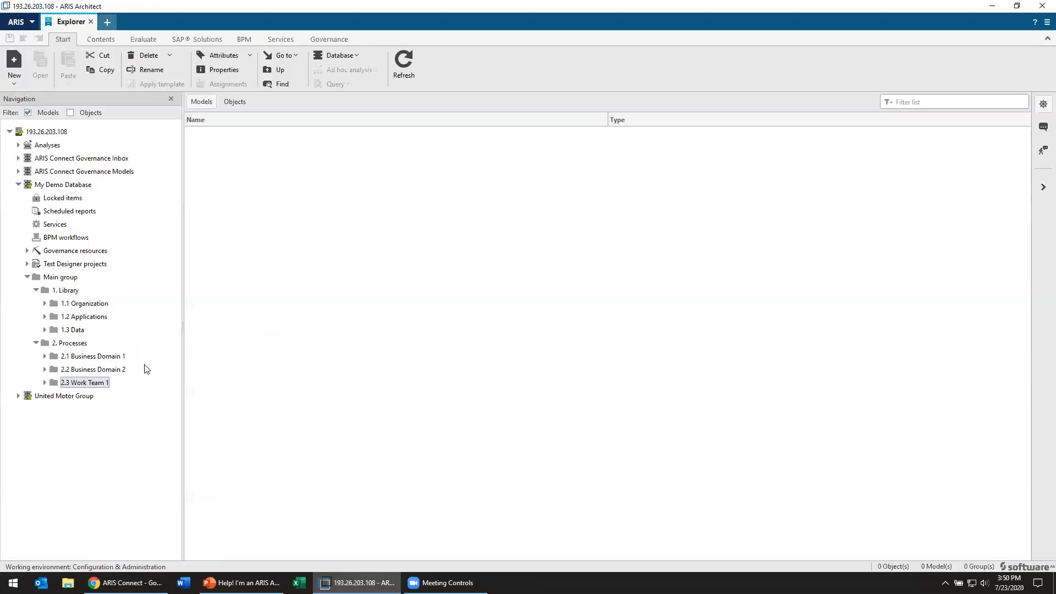
Add a subgroup named "2.3.1 Process 1" to the 2.3 Work Team 1 group
right_click(103, 384)
mouse_move(189, 345)
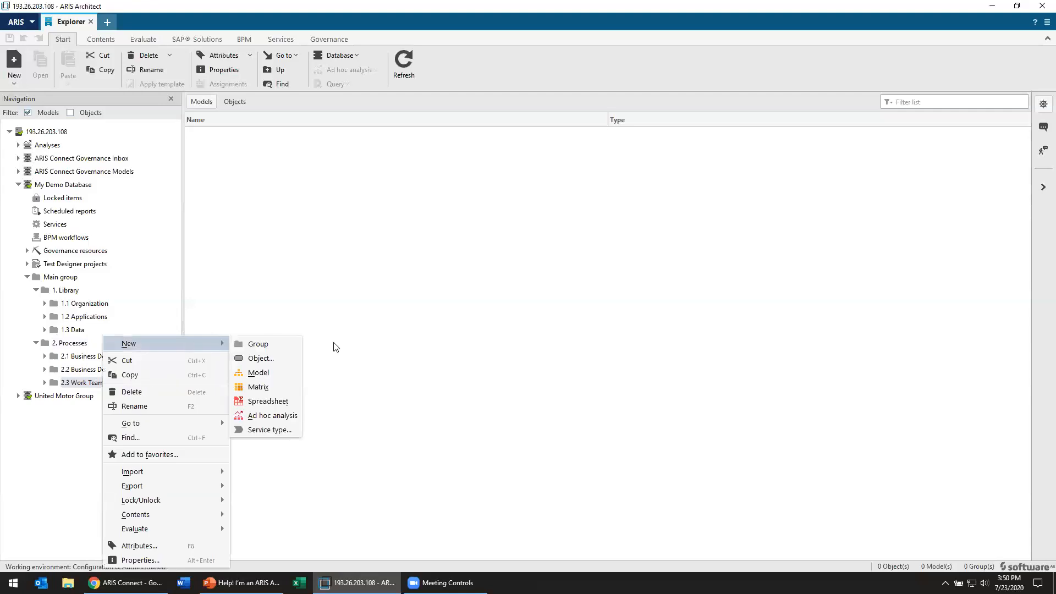
click(298, 343)
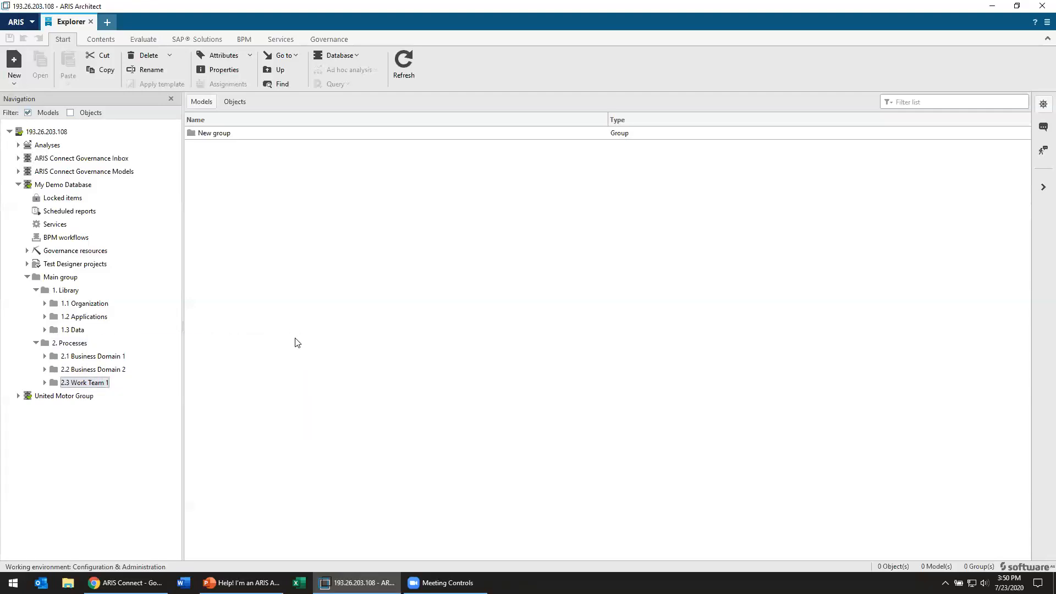
text(2.3.1 )
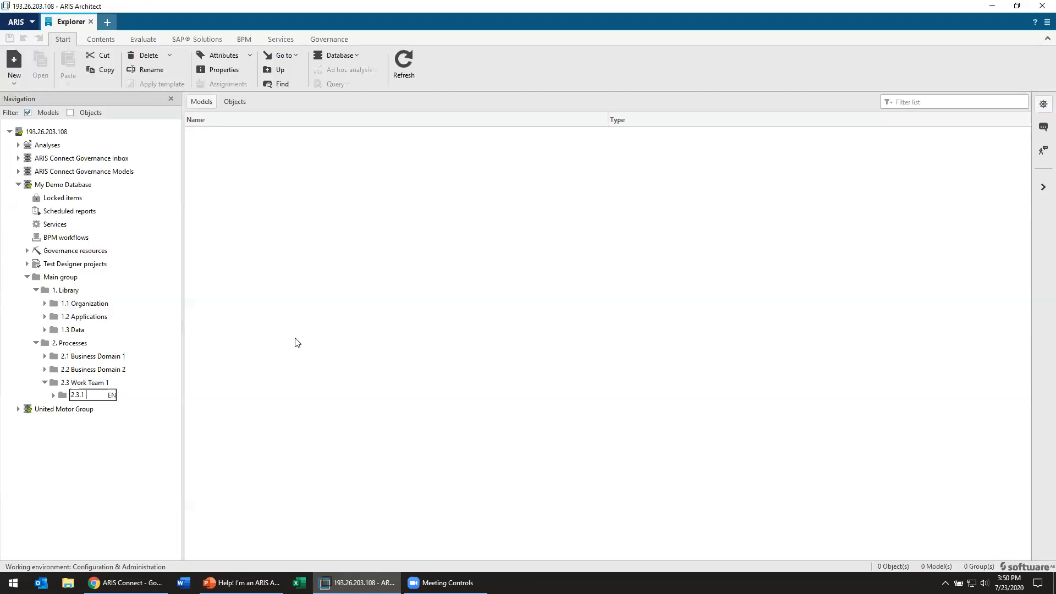
text(Process 1)
key(Return)
Add a second subgroup named "2.3.2 Process 2" to the 2.3 Work Team 1 group
right_click(87, 385)
mouse_move(147, 343)
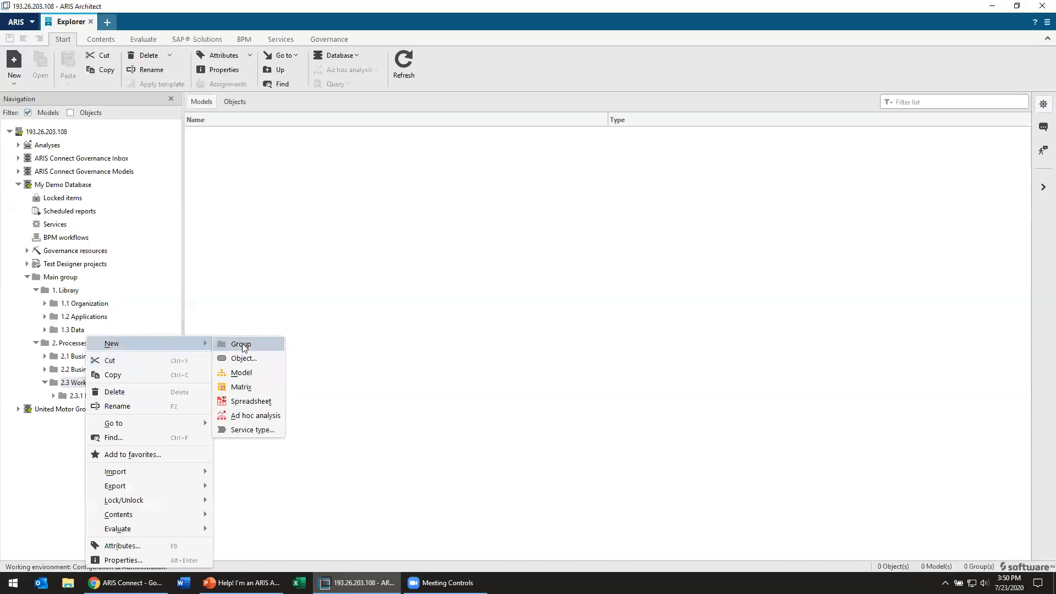
click(243, 343)
text(2.3.)
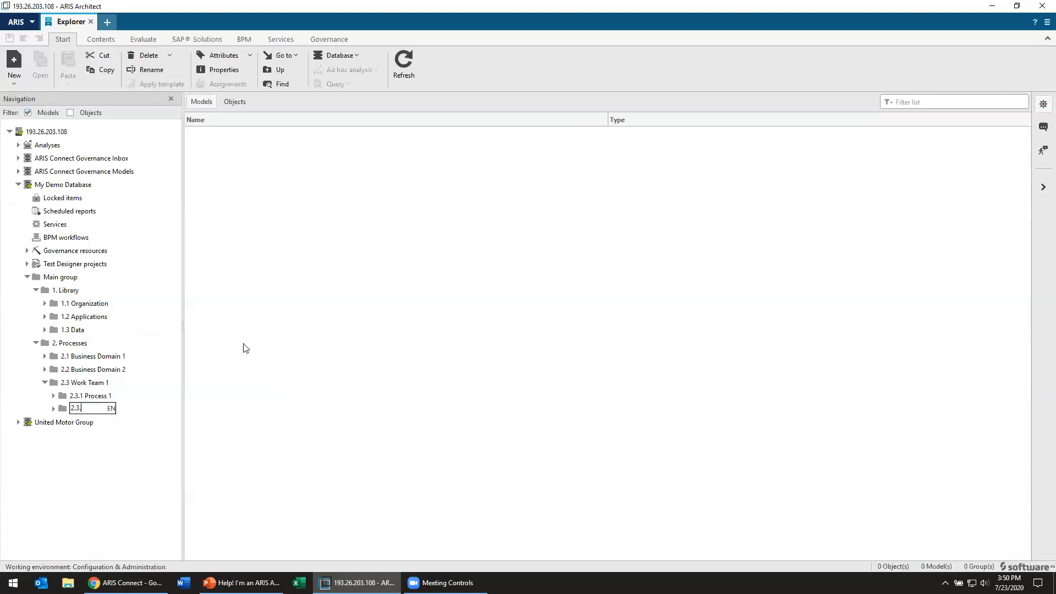
text(2 Process 2)
key(Return)
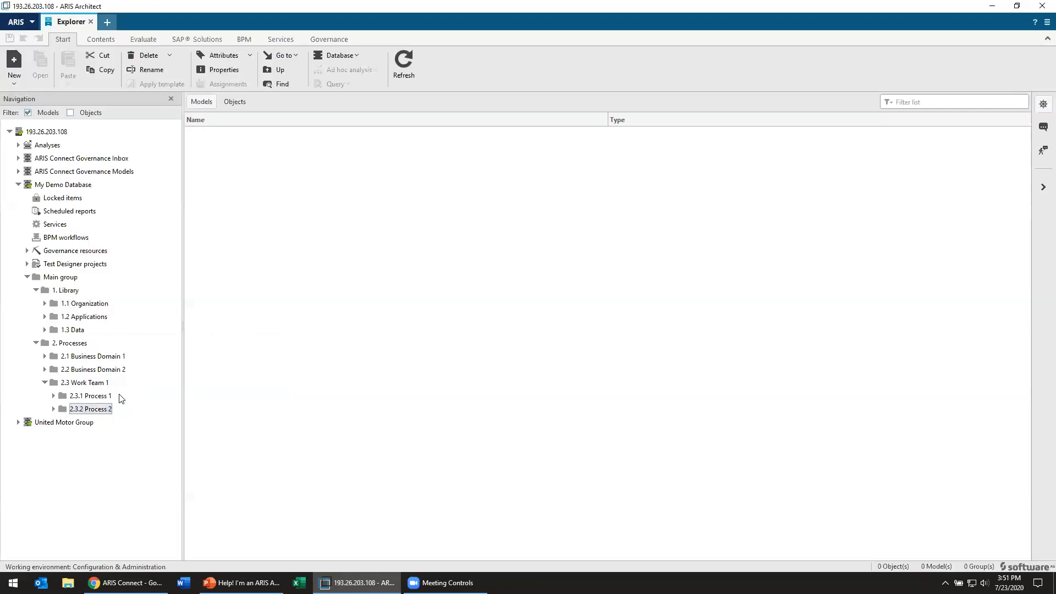
right_click(108, 397)
mouse_move(152, 344)
click(162, 307)
Create a group named "1.4 Risks" under 2. Processes and move it into the 1. Library group
right_click(80, 342)
mouse_move(119, 344)
click(240, 345)
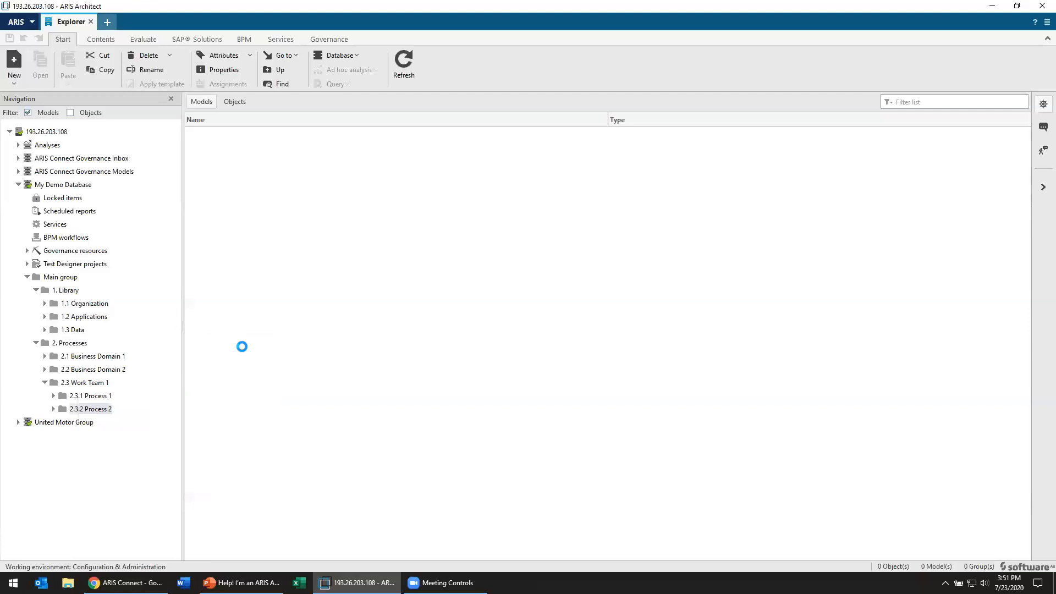
text(1.4)
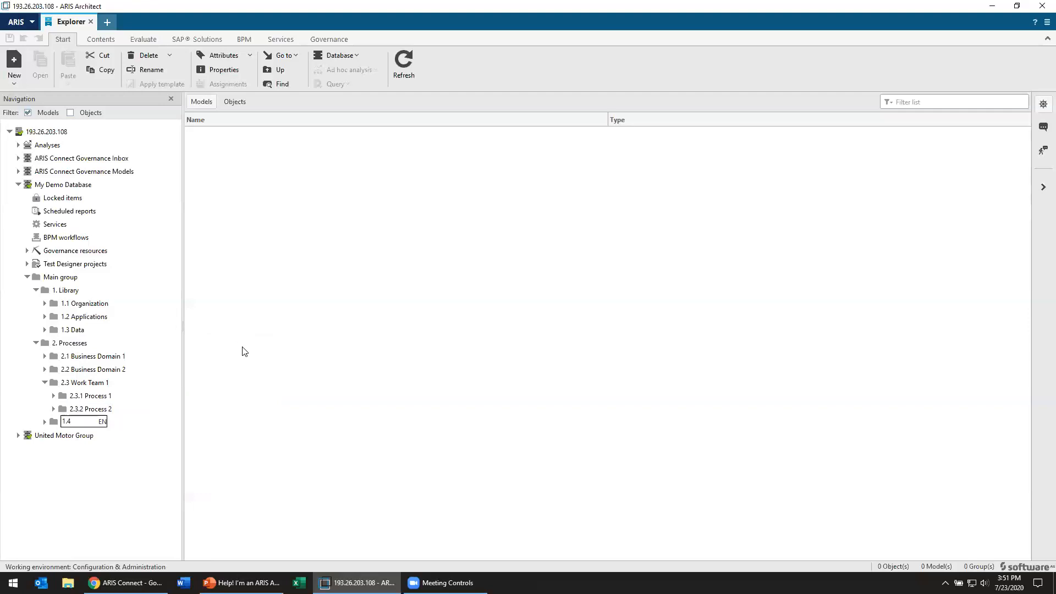
text( Risks)
key(Return)
drag(72, 358, 72, 291)
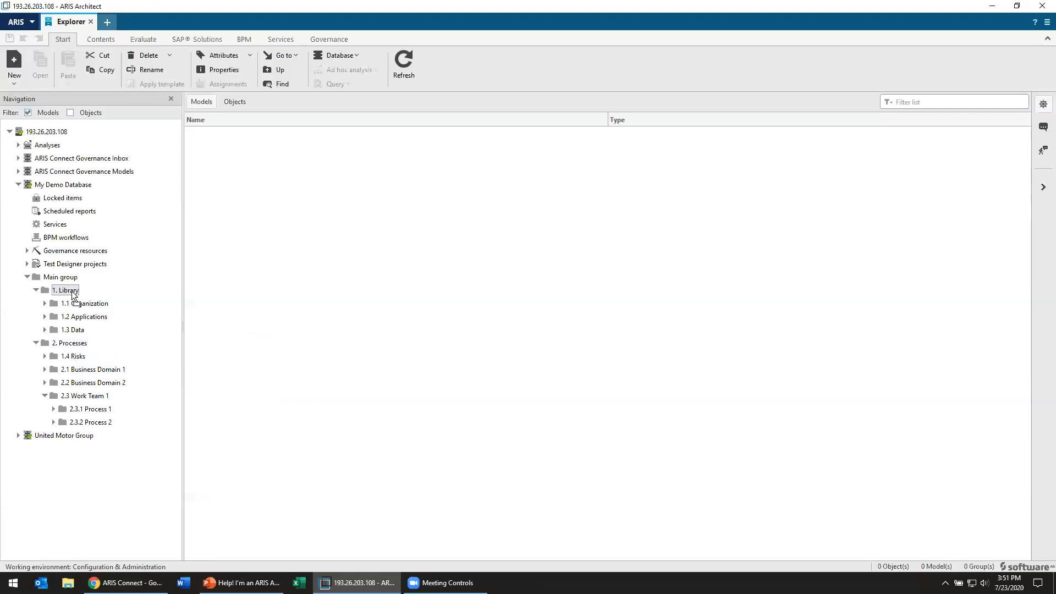